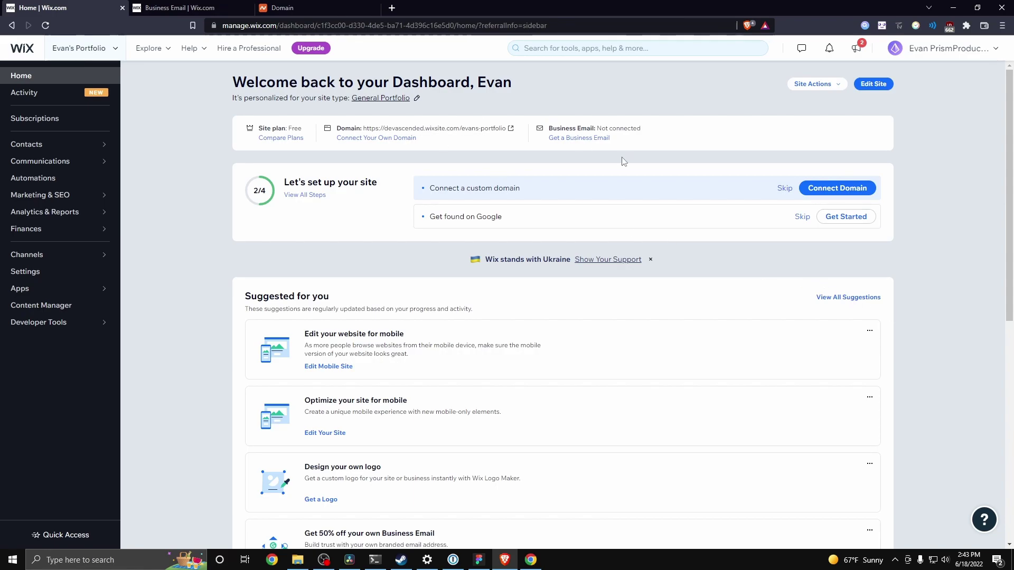
Step: Zoom the browser in before launching the portfolio site's Editor
key(ctrl+plus)
key(ctrl+plus)
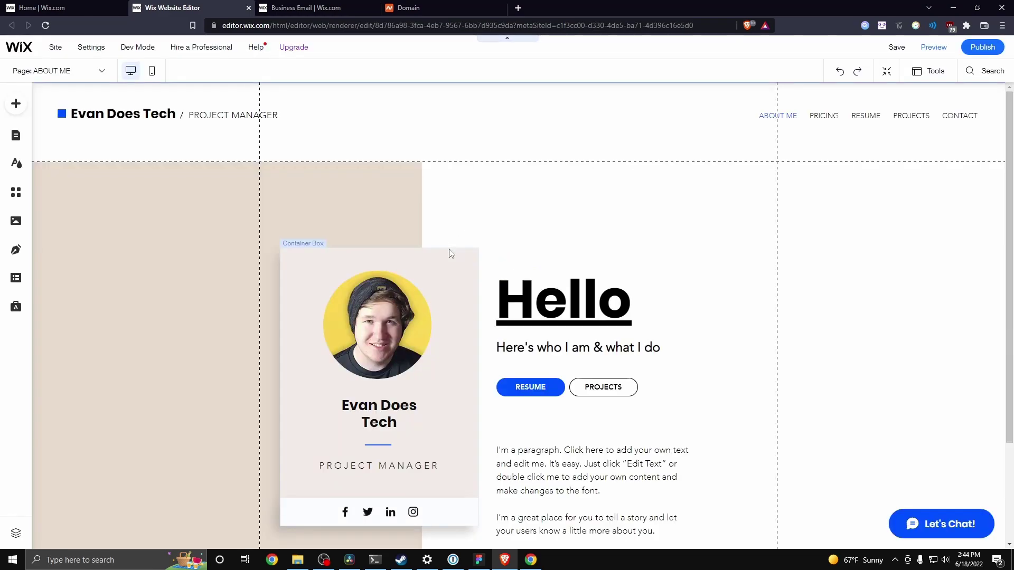
Step: Search the App Market for 'Store' and show the Wix Stores app page
click(17, 194)
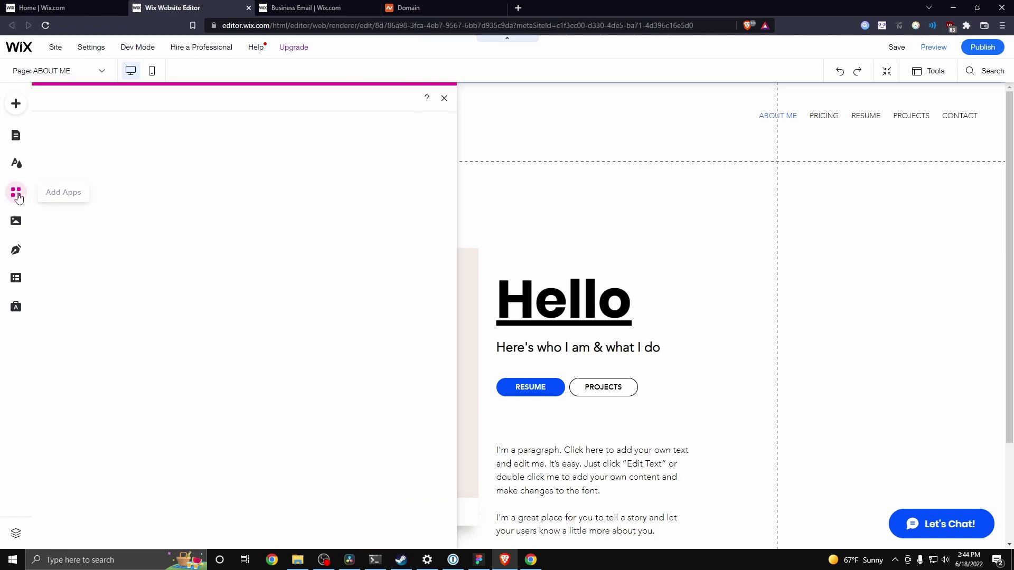
text(Store)
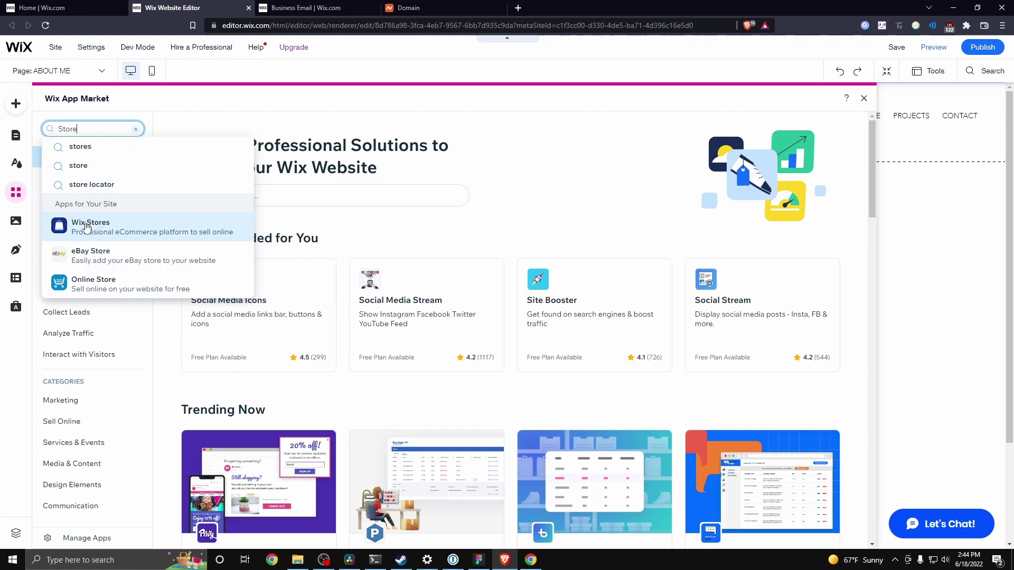
click(125, 235)
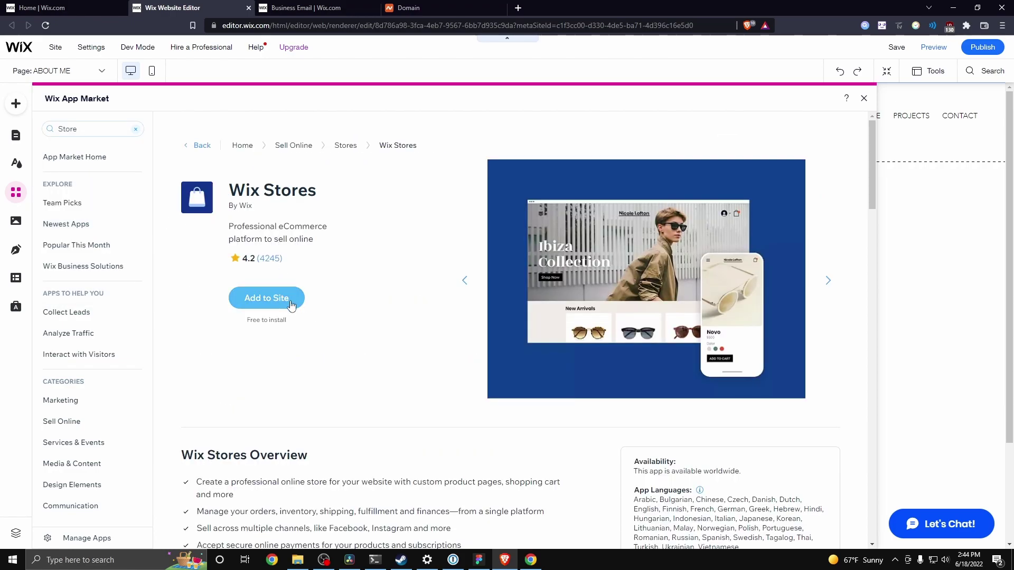
Step: Install Wix Stores with sample products and start the store setup via Get Started
click(272, 304)
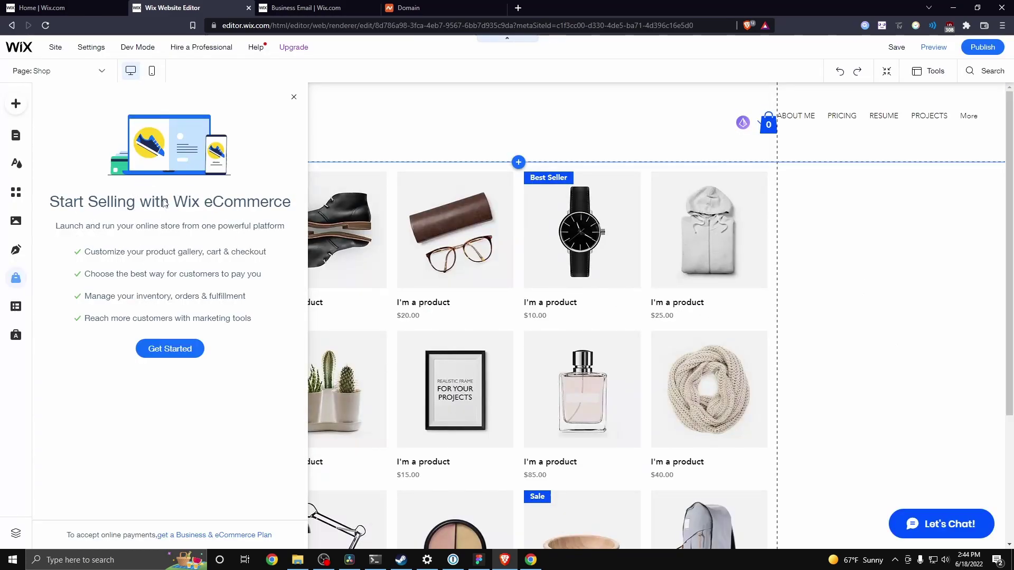
click(181, 357)
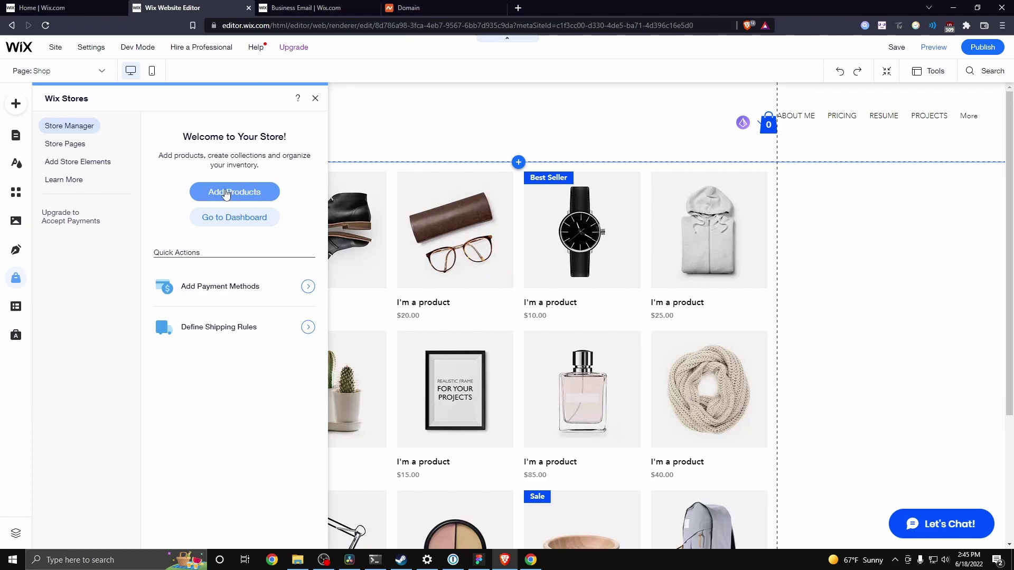
Step: In the product list, delete the $85.00 shoe, leaving 11 of 12 products
click(226, 195)
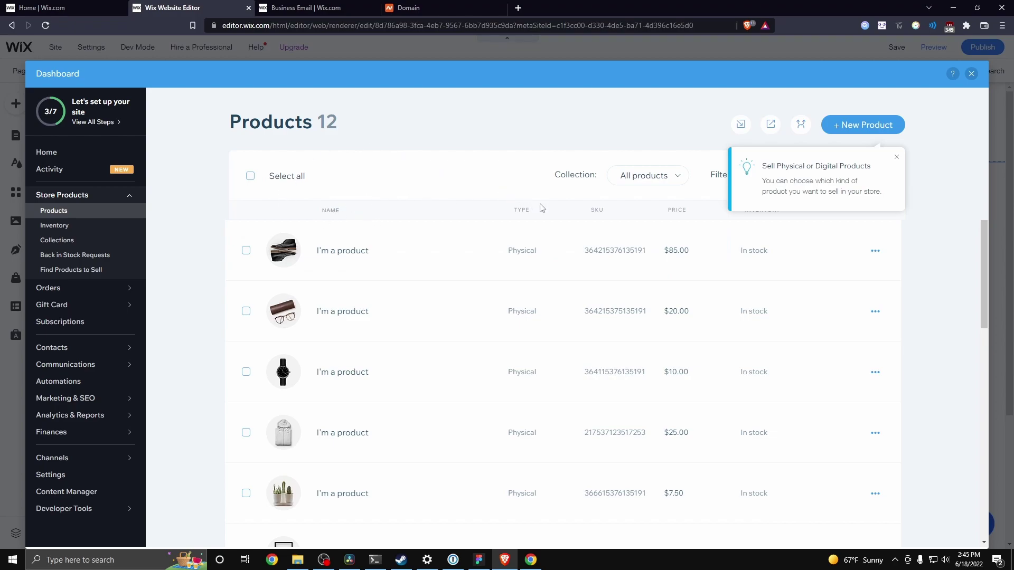
click(894, 159)
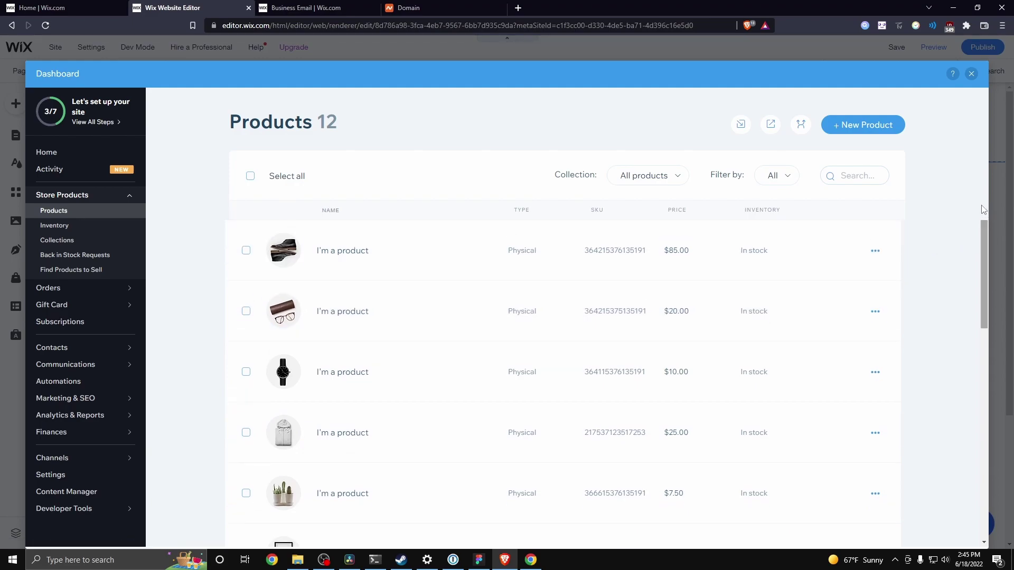
click(875, 251)
click(826, 262)
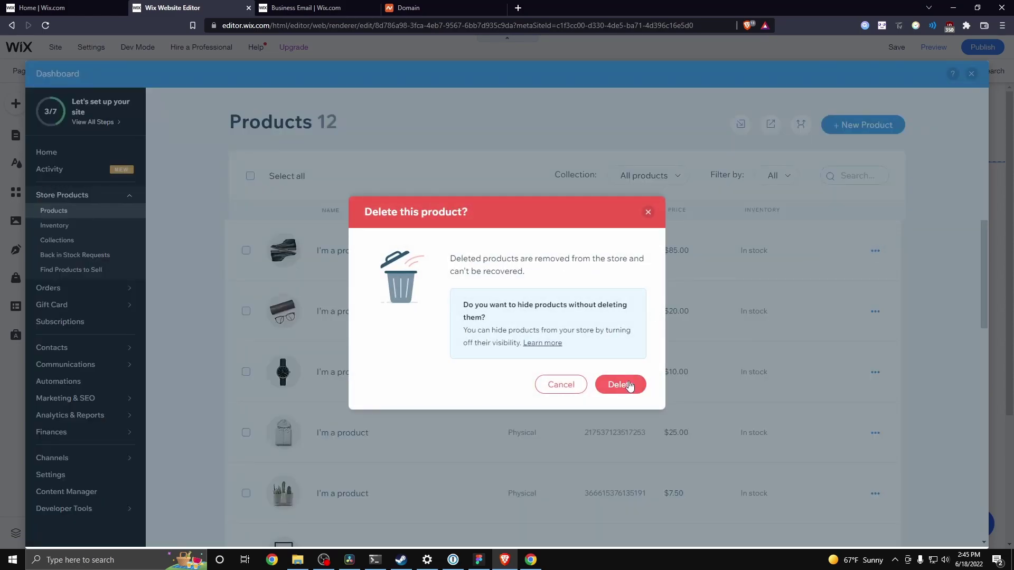
click(621, 385)
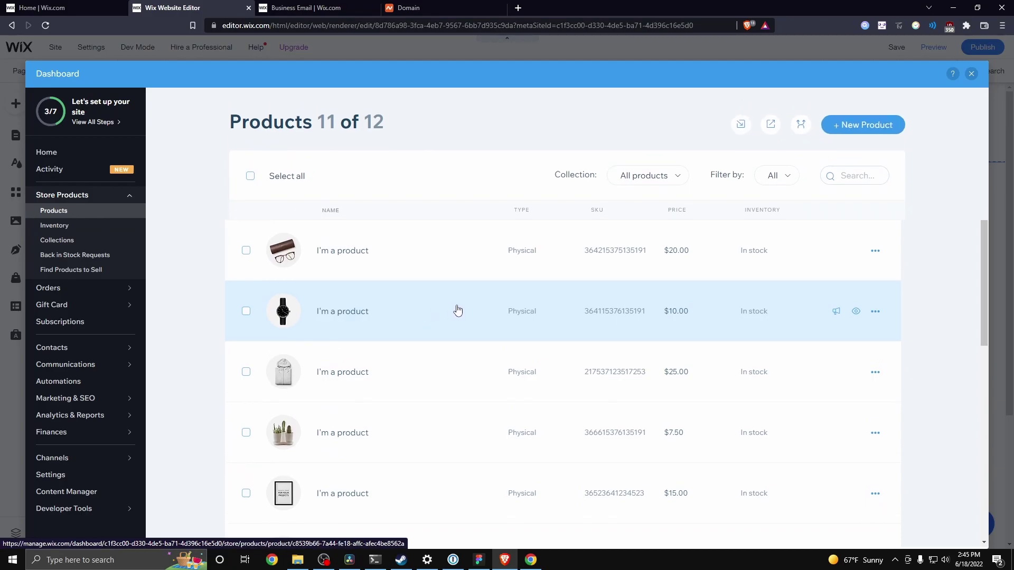
click(867, 130)
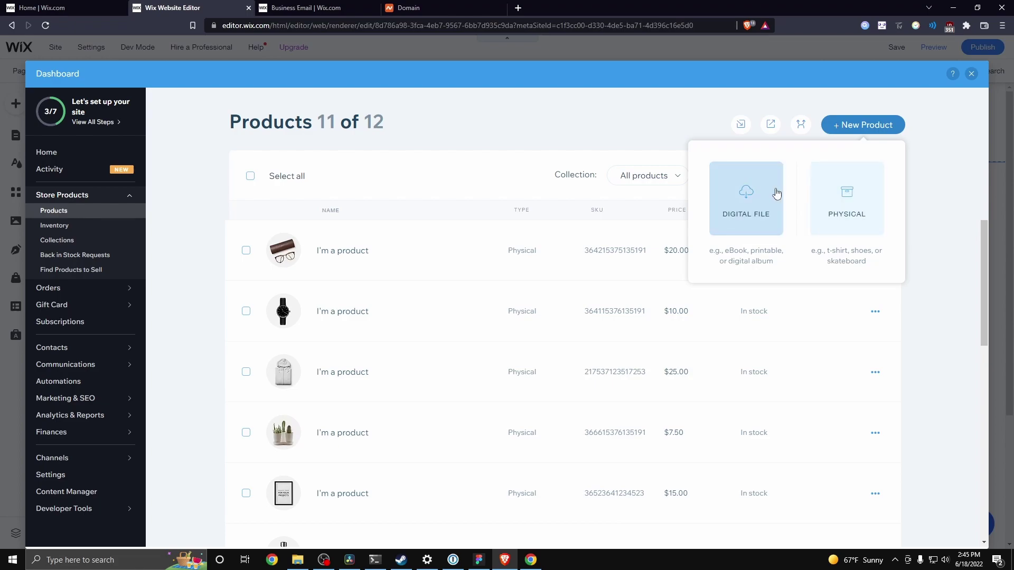
click(776, 194)
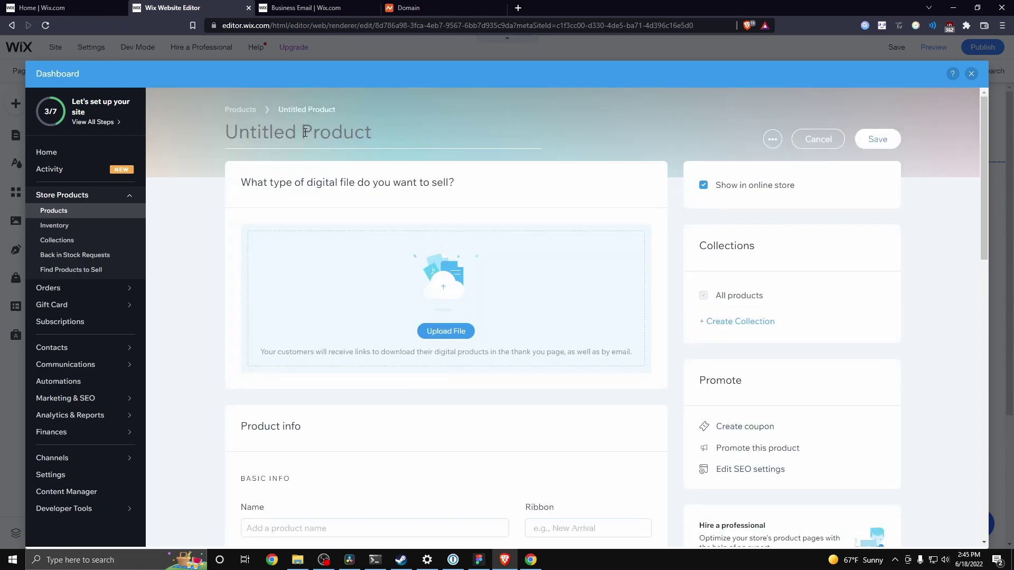
text(Test PRo)
key(BackSpace)
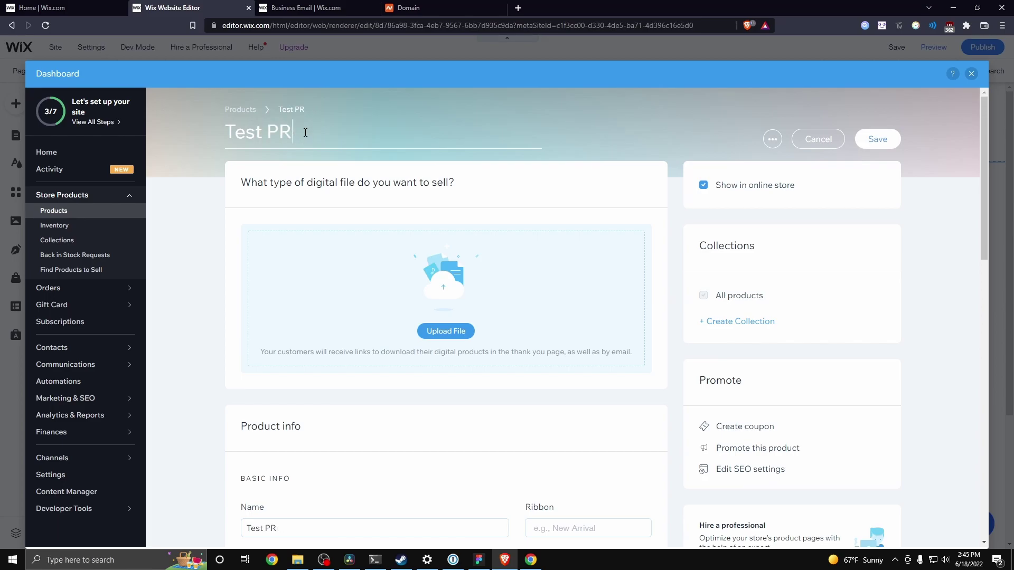
key(BackSpace)
text(roduct)
scroll(392, 270, down, 3)
scroll(392, 268, down, 3)
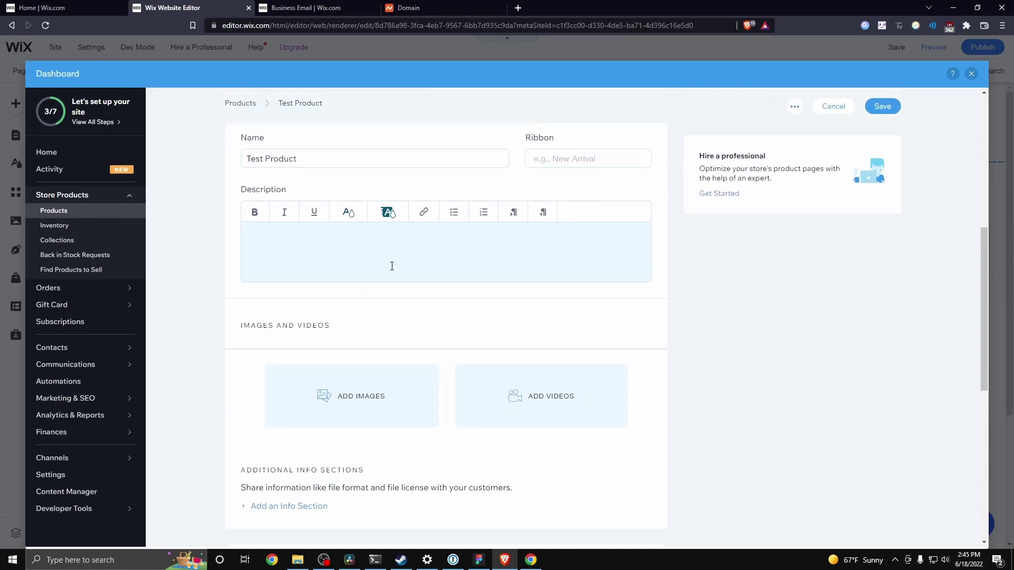
scroll(389, 268, down, 3)
scroll(390, 270, down, 2)
click(285, 221)
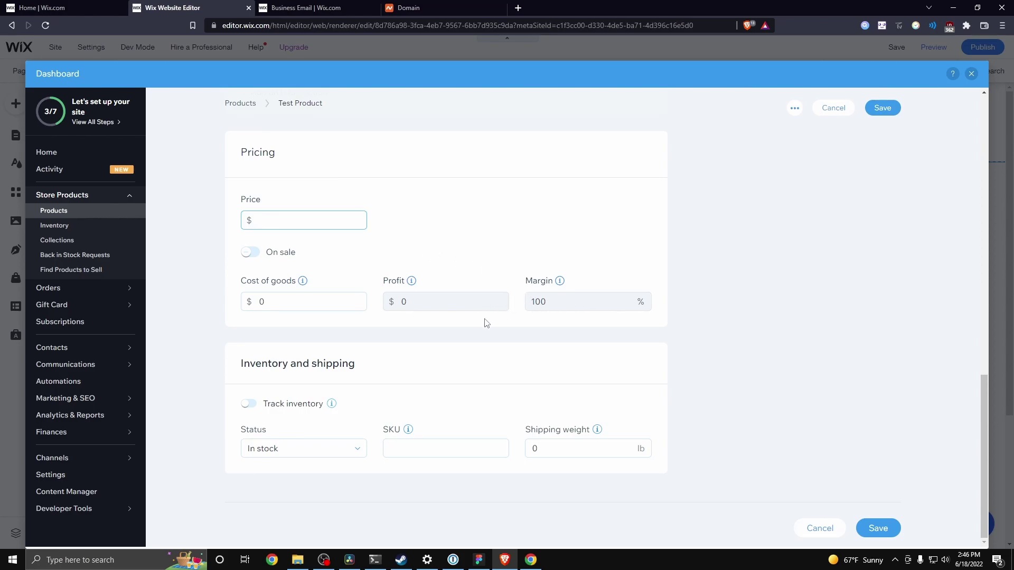
scroll(499, 382, up, 6)
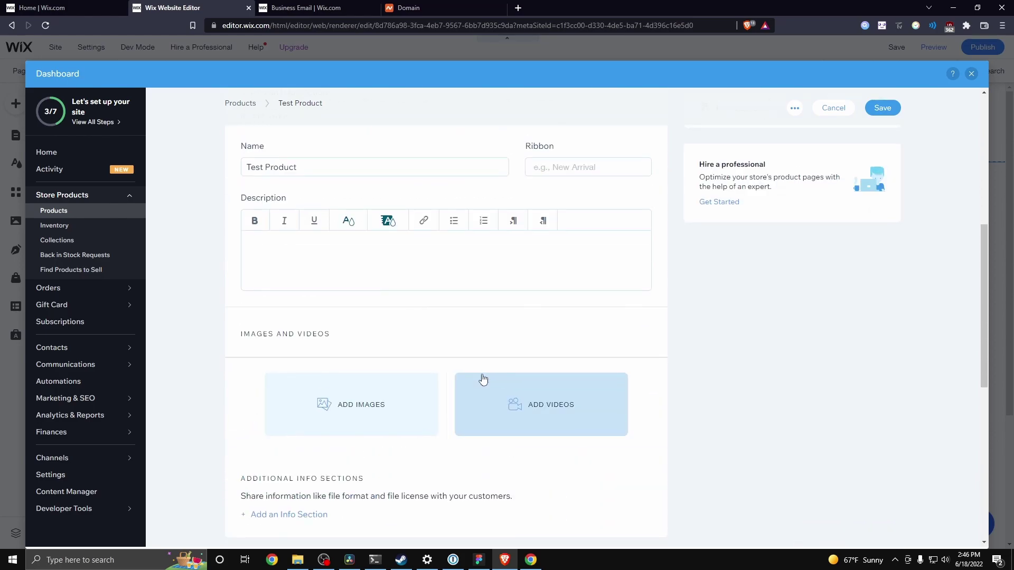
scroll(483, 380, up, 5)
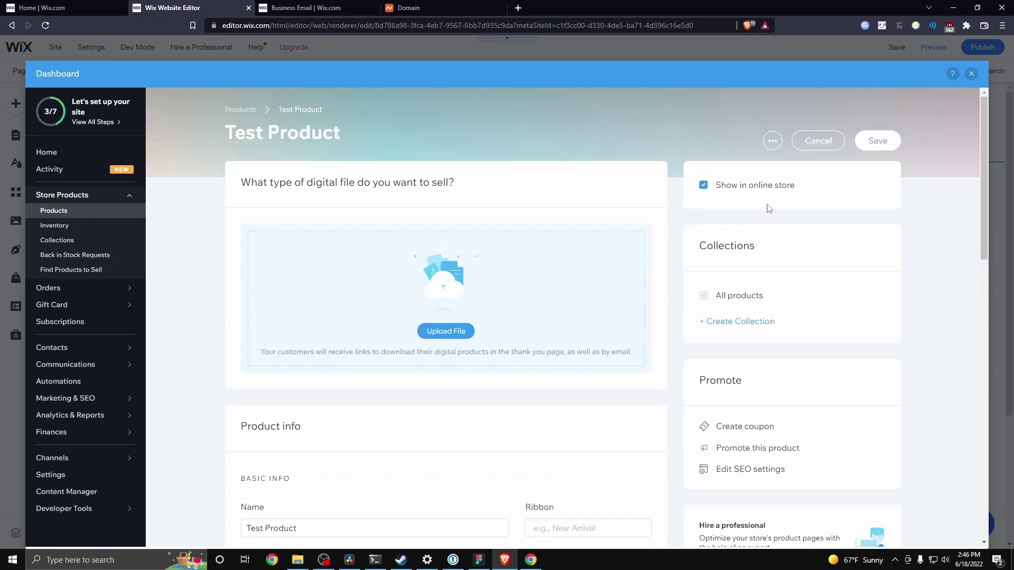
click(889, 146)
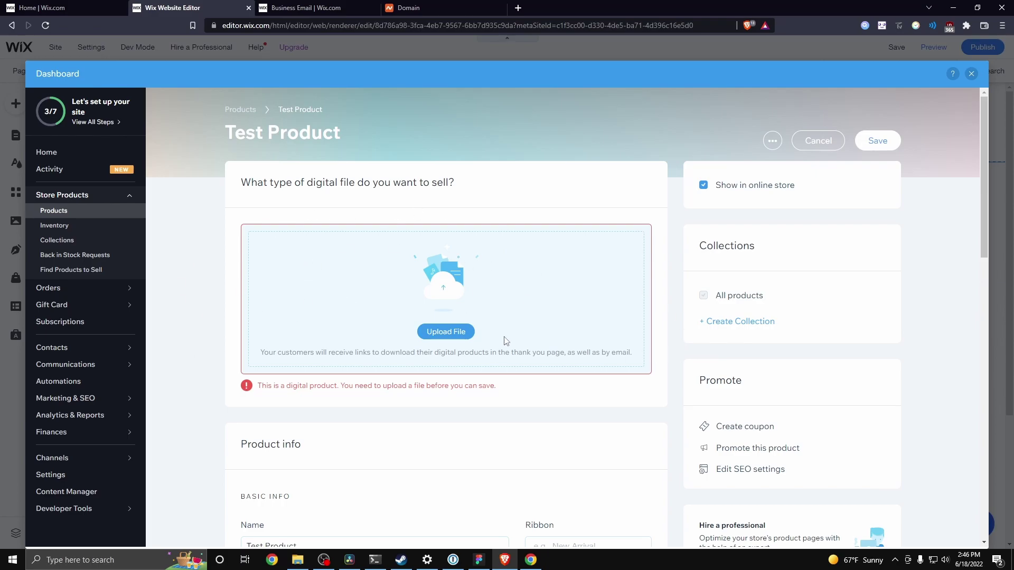
click(818, 142)
Step: Discard the unsaved product, then browse the store's Inventory and Orders pages
click(599, 352)
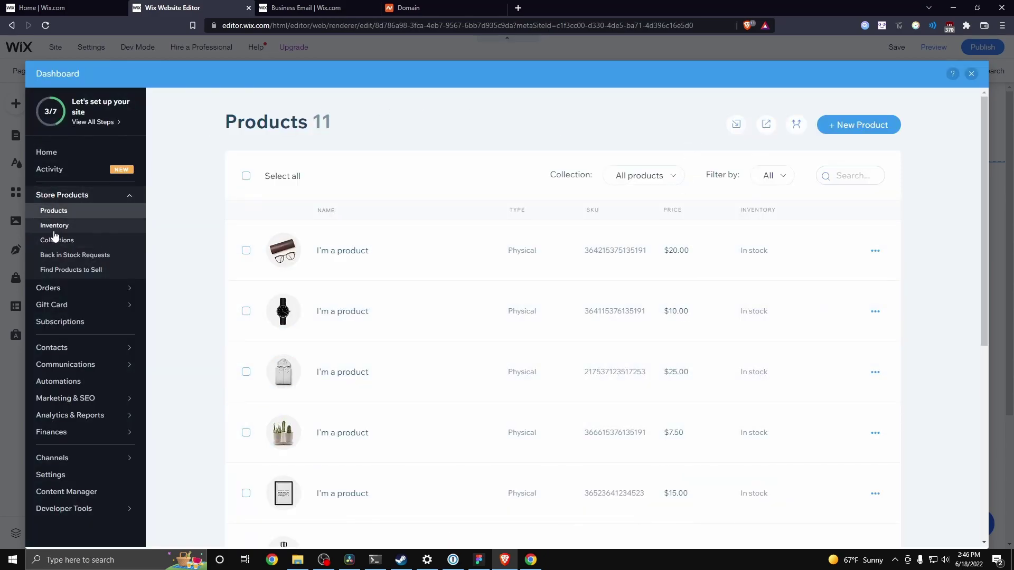
click(55, 226)
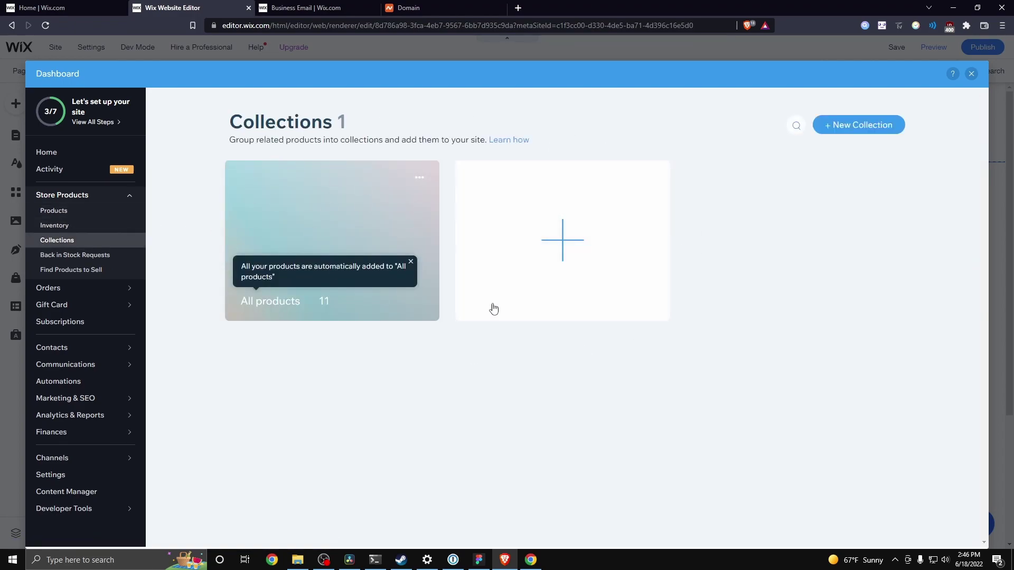
mouse_move(48, 288)
click(74, 290)
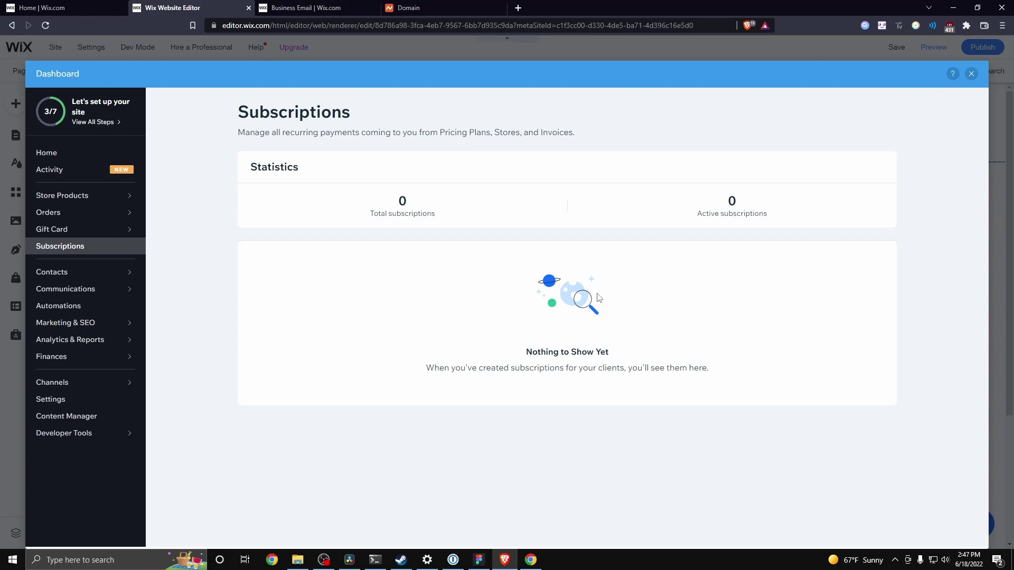
Step: Exit the dashboard overlay to see the Shop page's product grid in the editor
key(Escape)
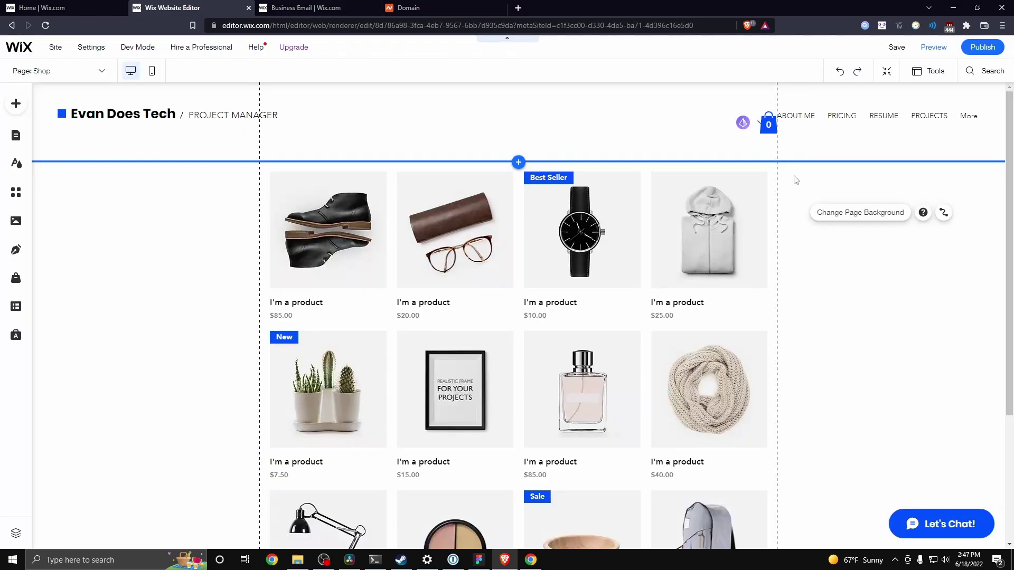